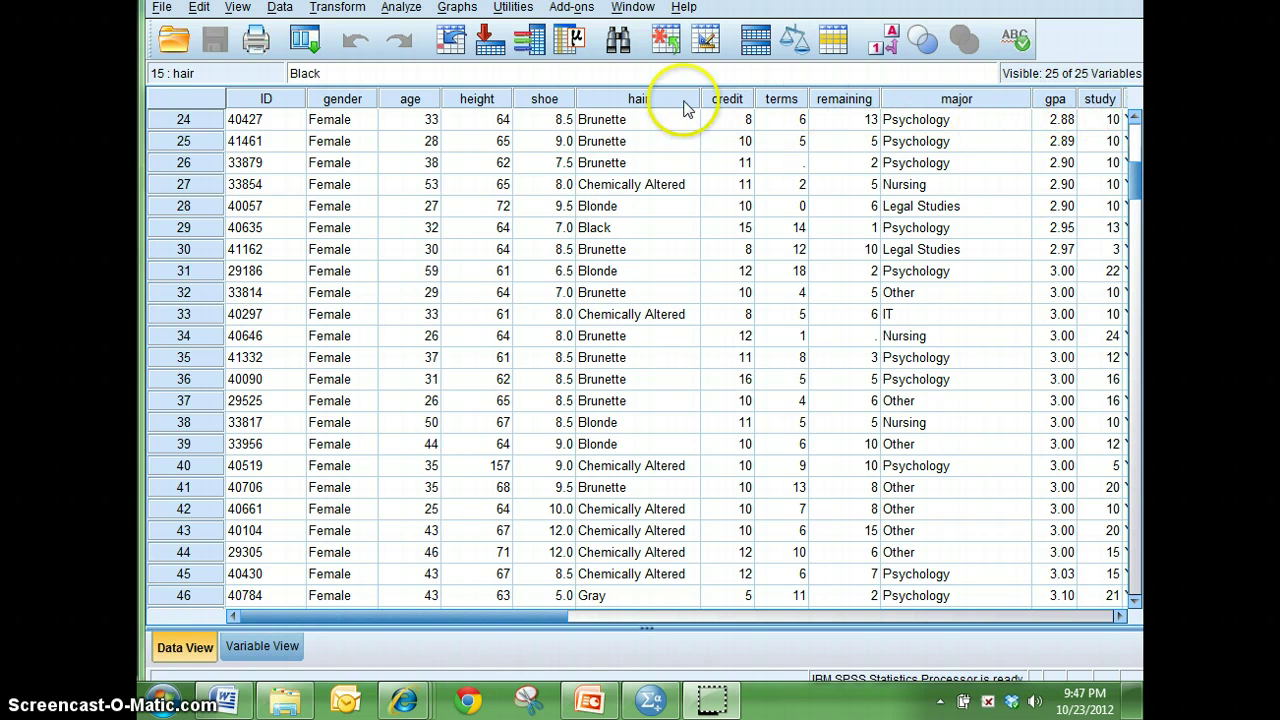
left_click(243, 650)
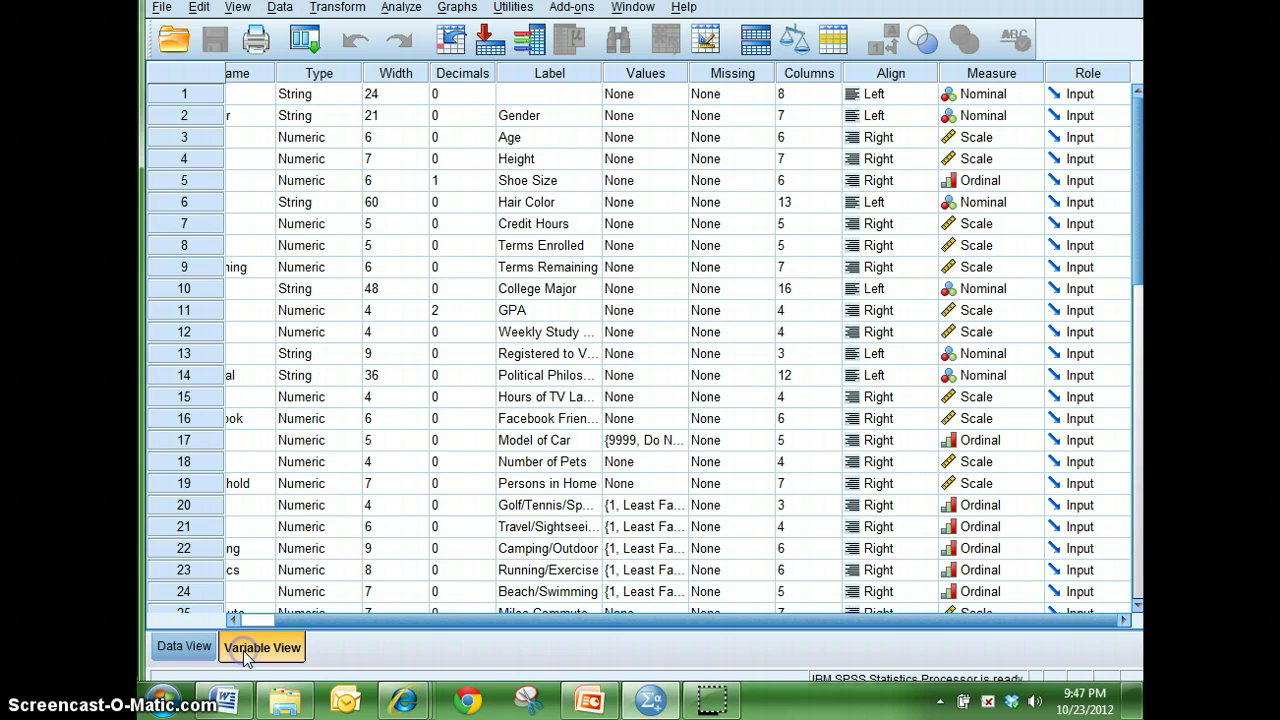
left_click_drag(366, 622, 240, 622)
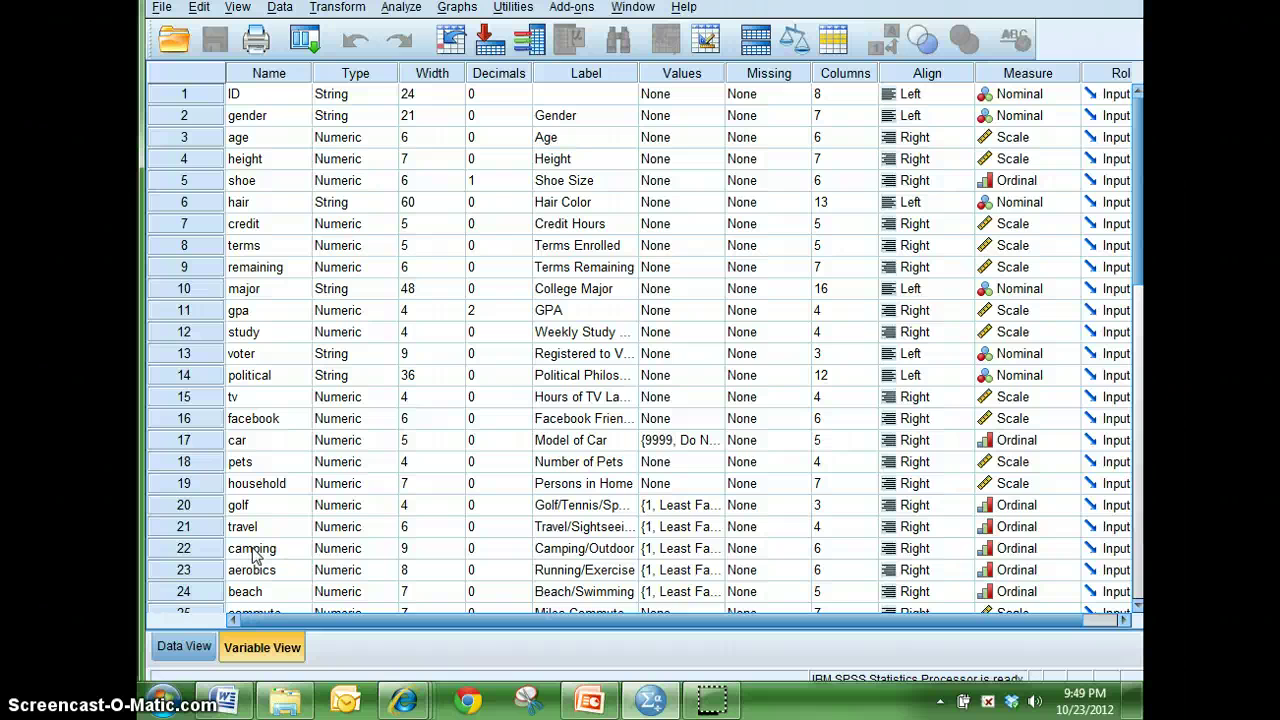
Switch back to Data View and open the Chart Builder from the Graphs menu
left_click(184, 647)
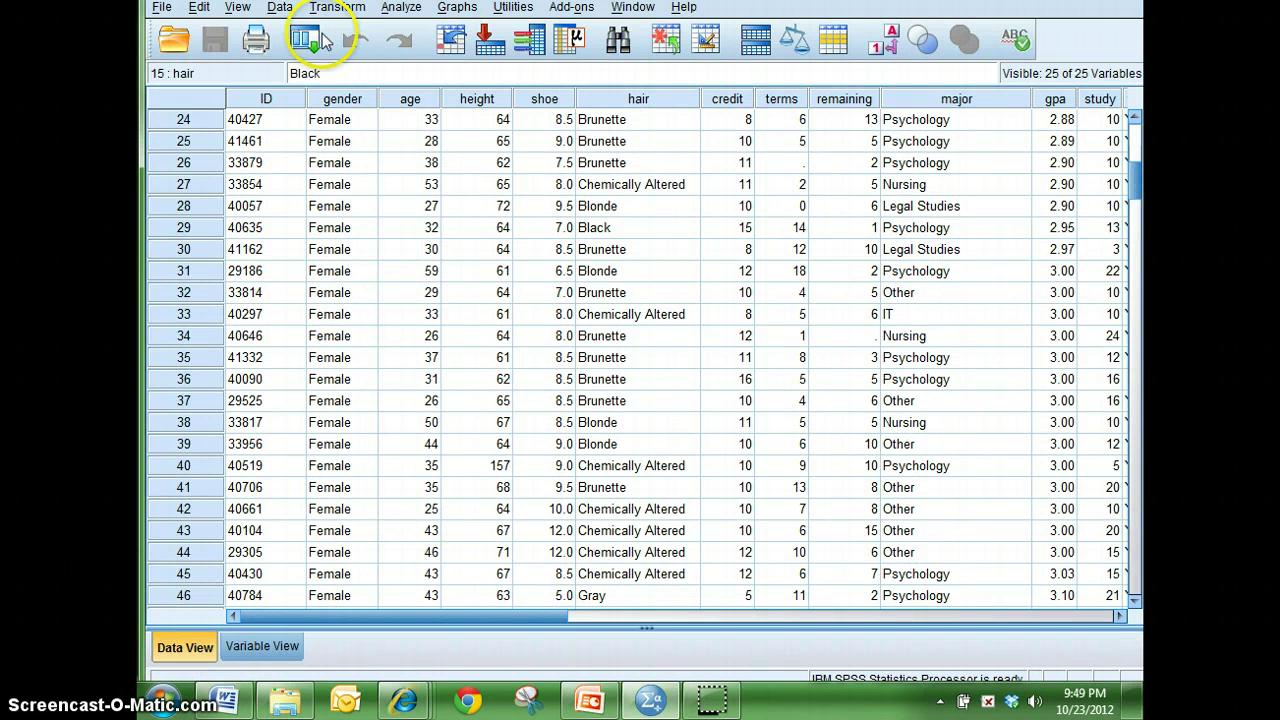
left_click(457, 7)
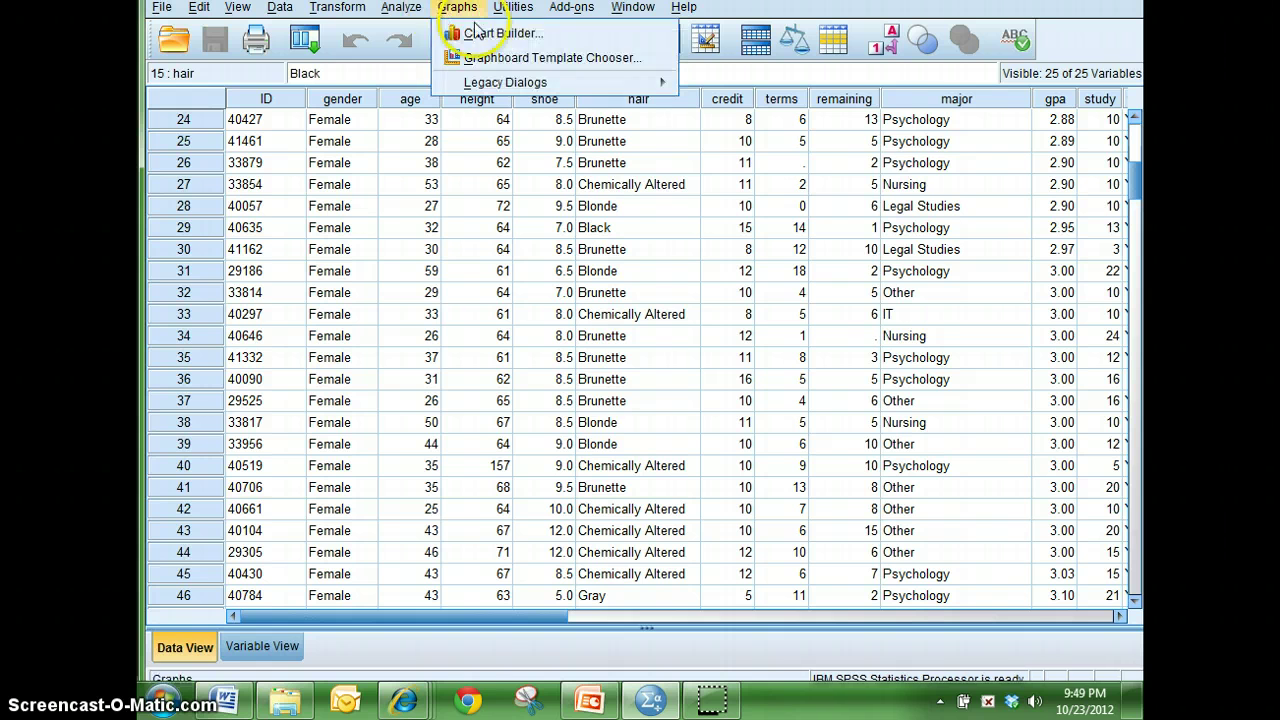
left_click(480, 33)
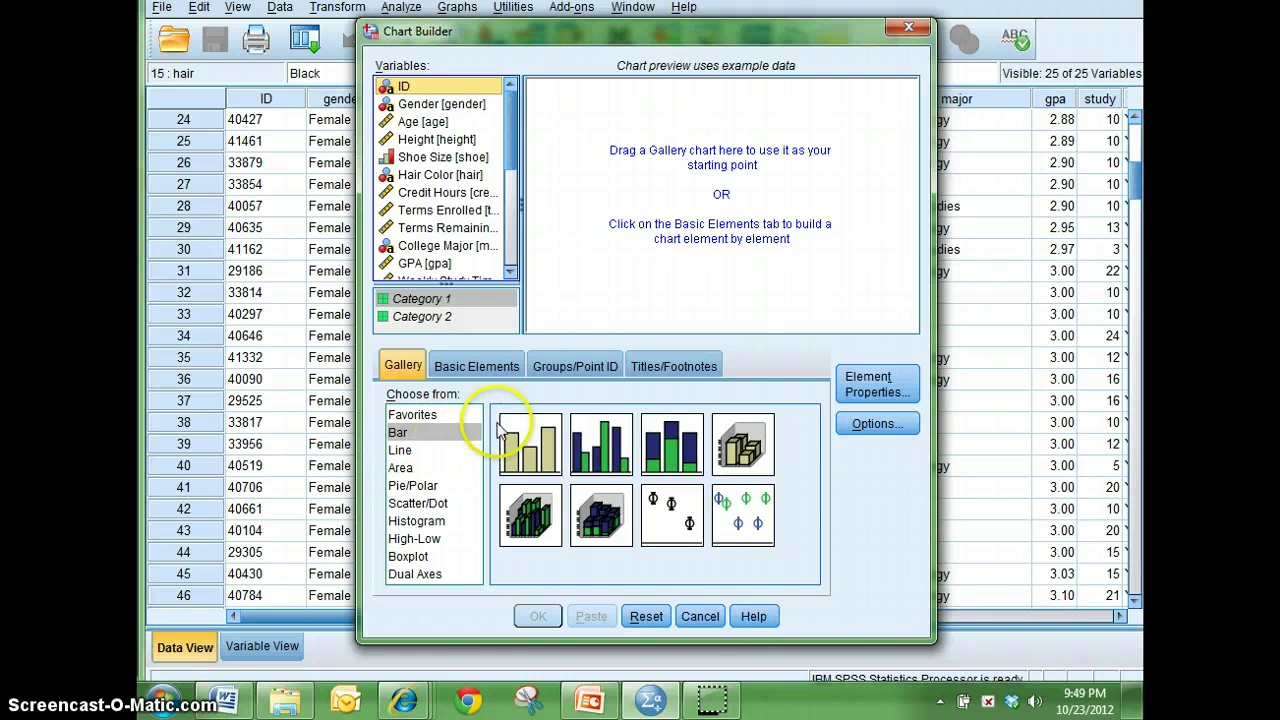
Place a simple bar chart in the Chart Builder preview and dismiss Element Properties
left_click_drag(531, 465, 680, 250)
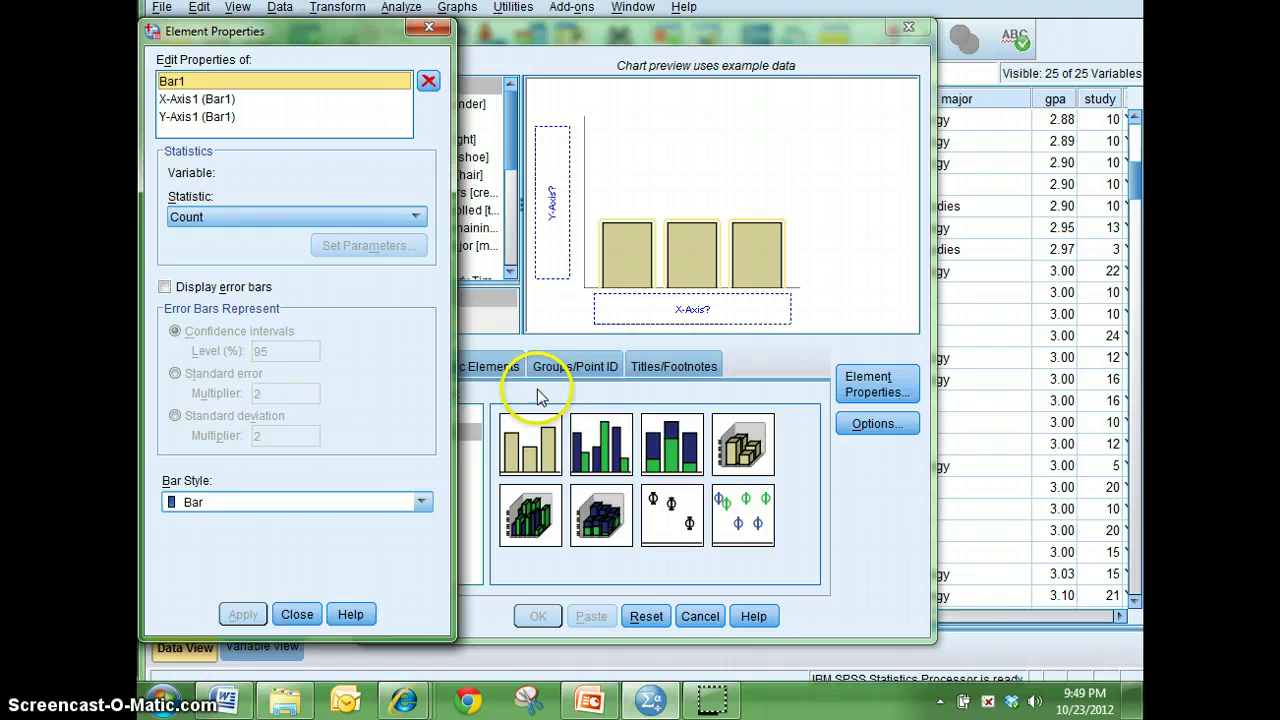
left_click(429, 27)
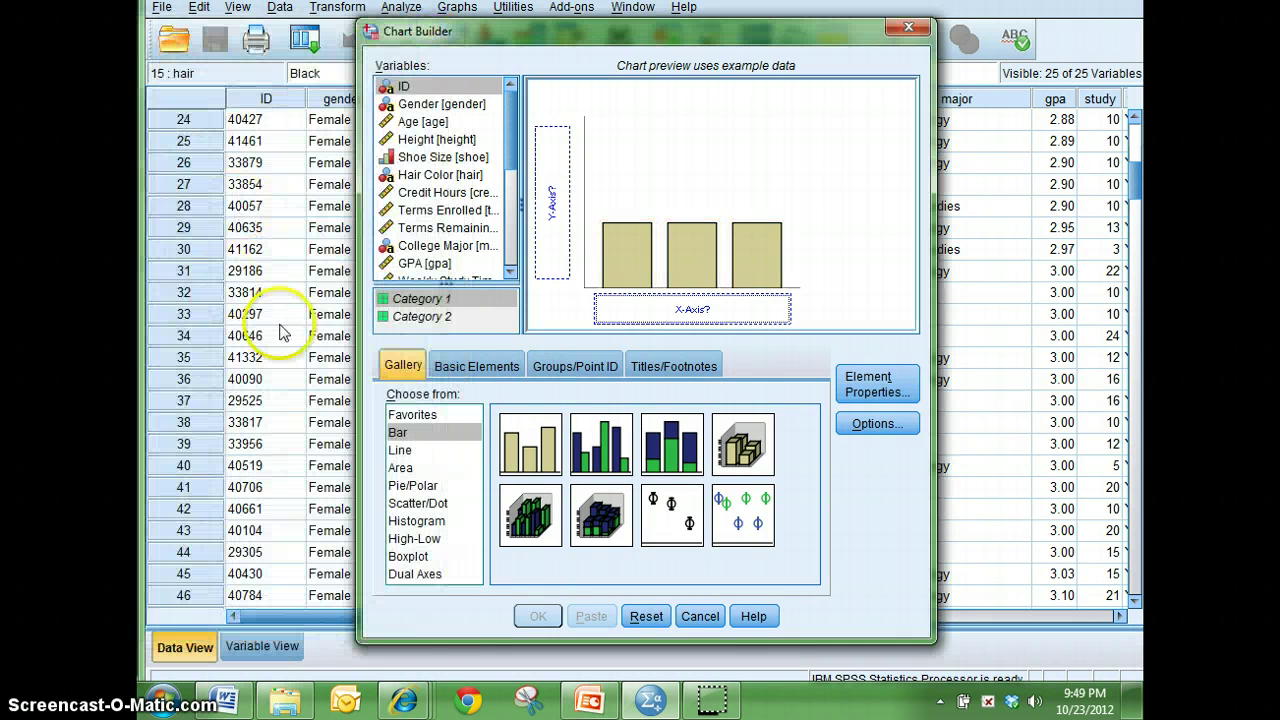
left_click(511, 230)
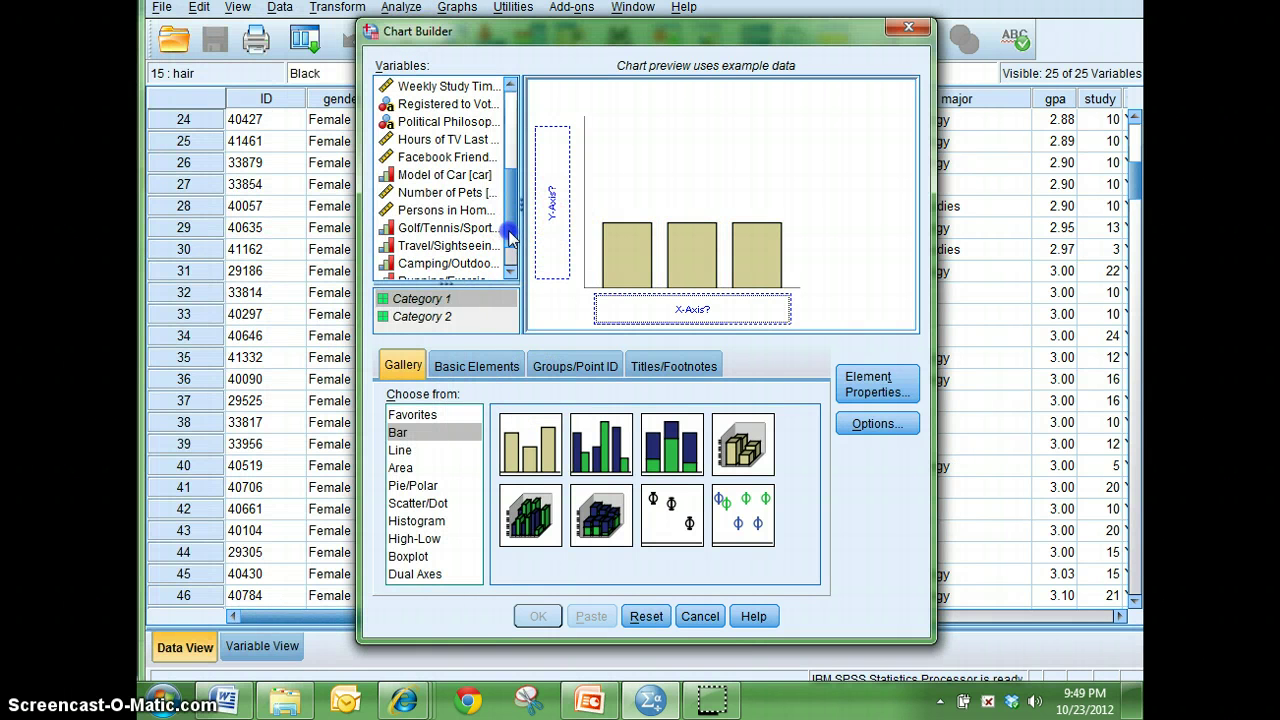
left_click(511, 115)
Put Hair Color on the x axis and mean GPA on the y axis
left_click_drag(445, 157, 670, 310)
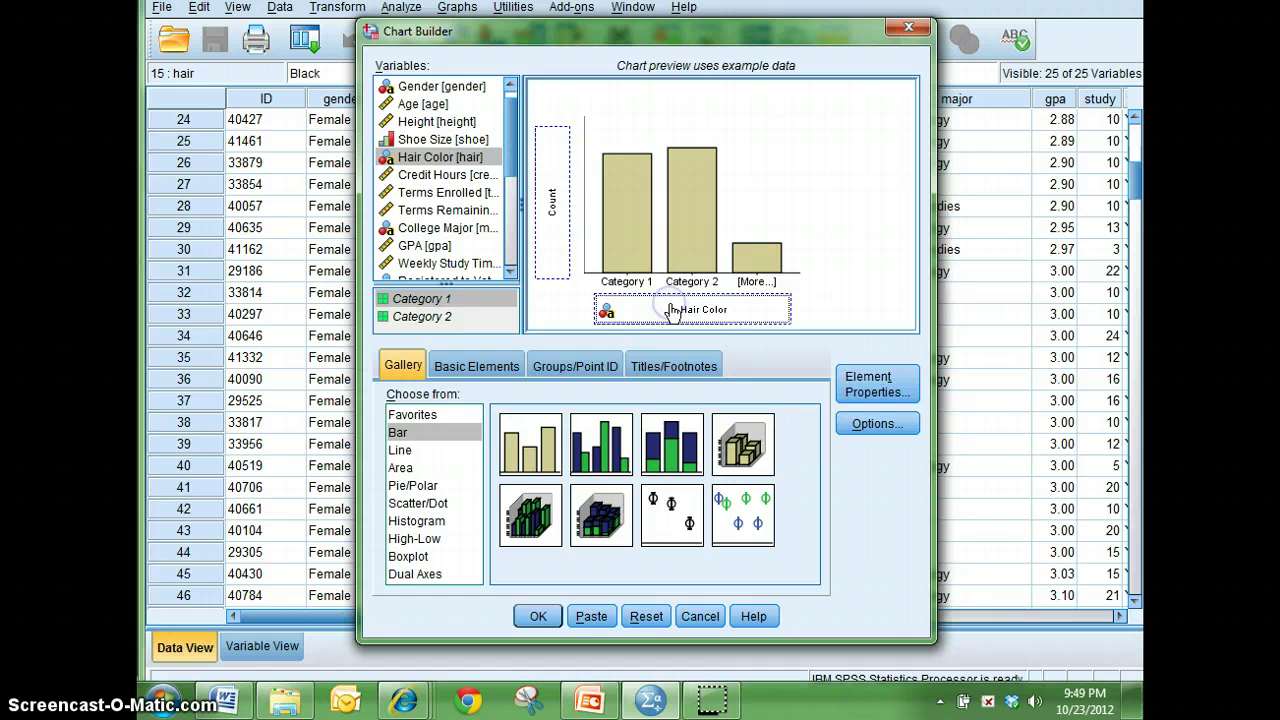
left_click(511, 214)
scroll(465, 237, "down", 1)
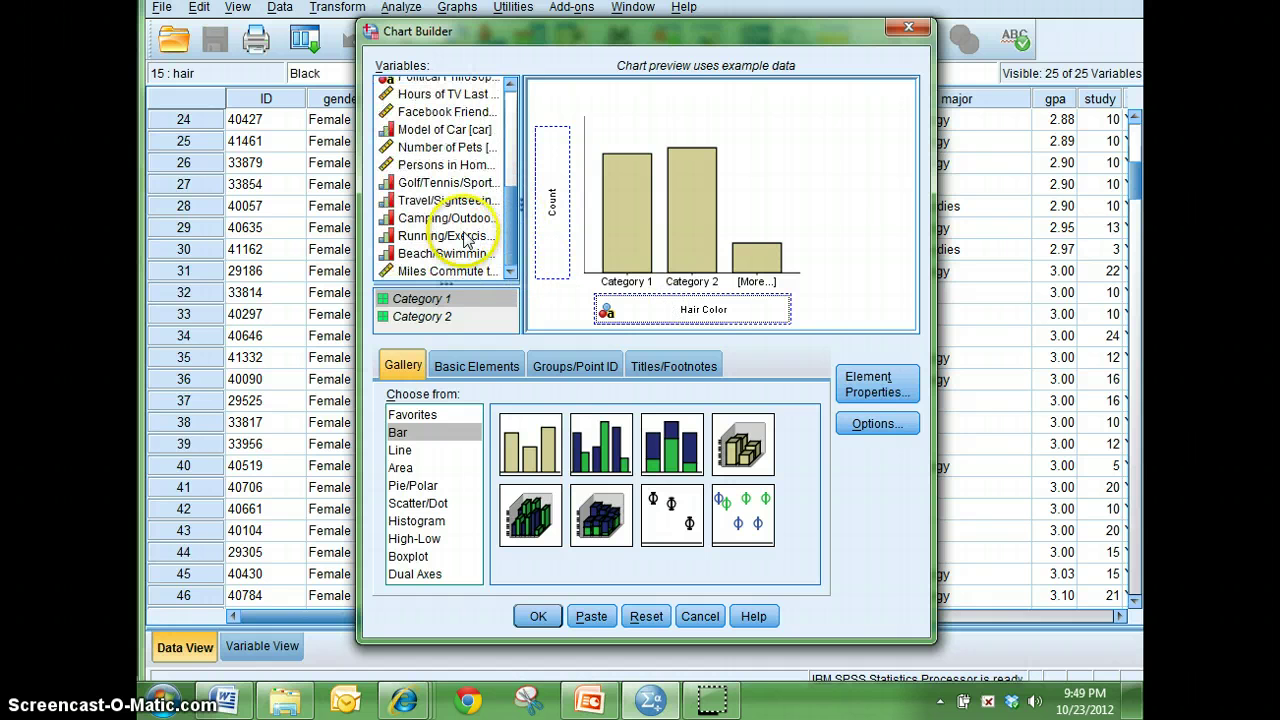
left_click_drag(511, 214, 518, 112)
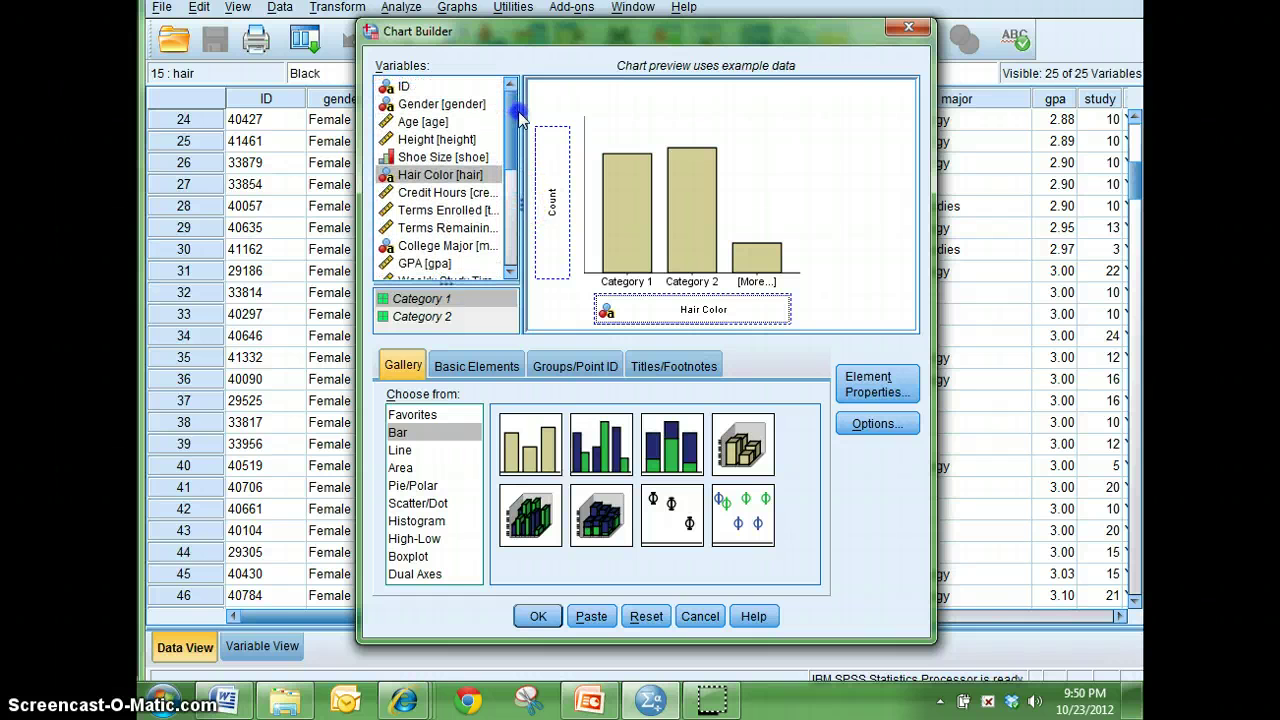
left_click(431, 264)
left_click_drag(433, 272, 556, 195)
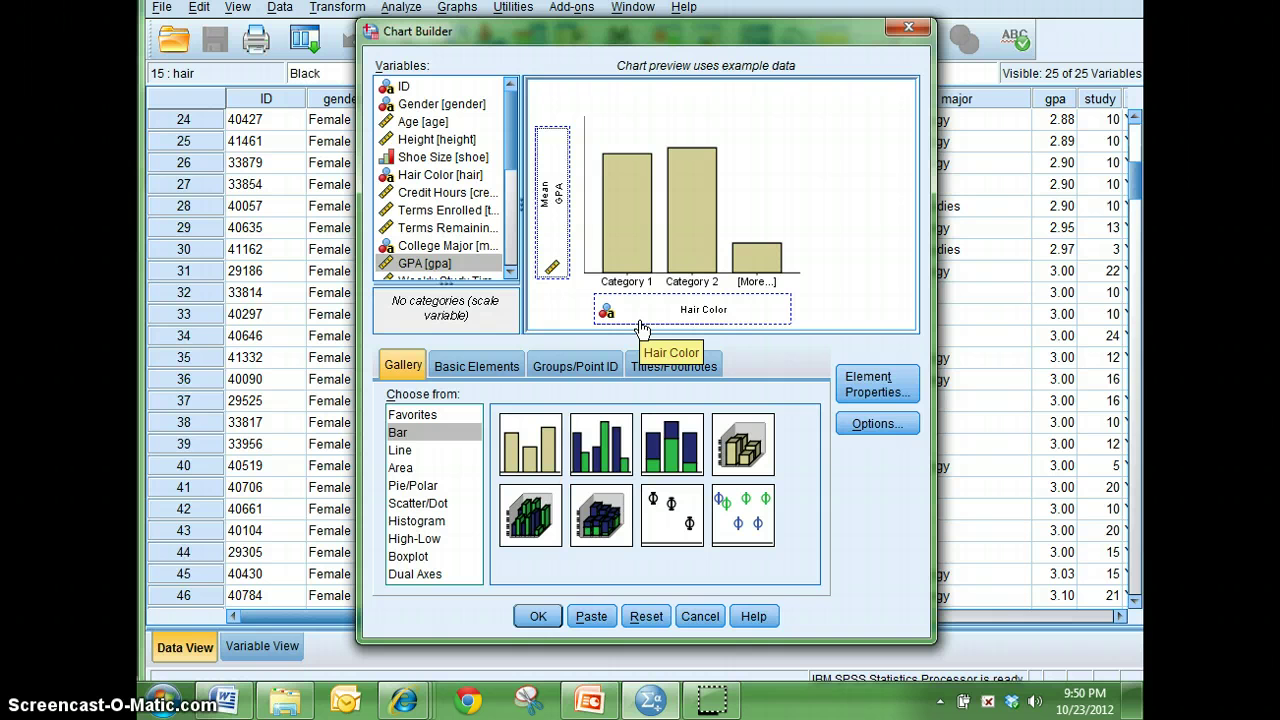
left_click(810, 322)
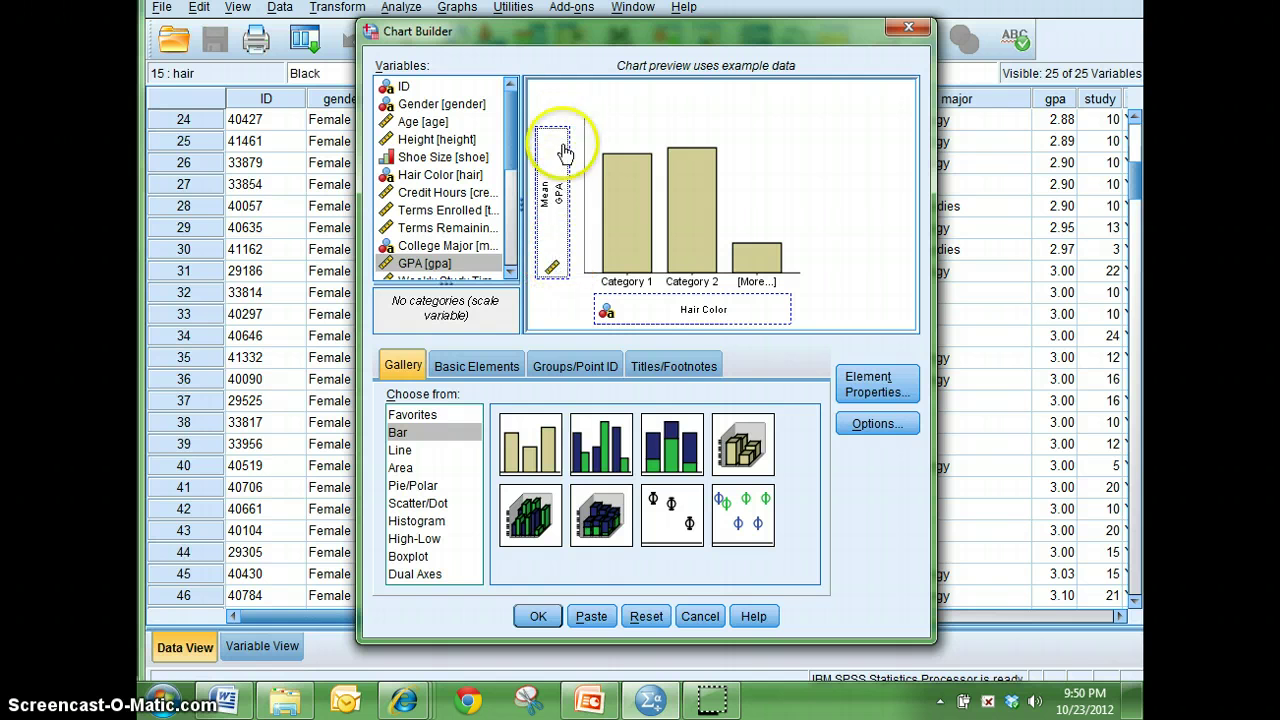
Enable Title 1 on the Titles/Footnotes tab of the Chart Builder
left_click(662, 367)
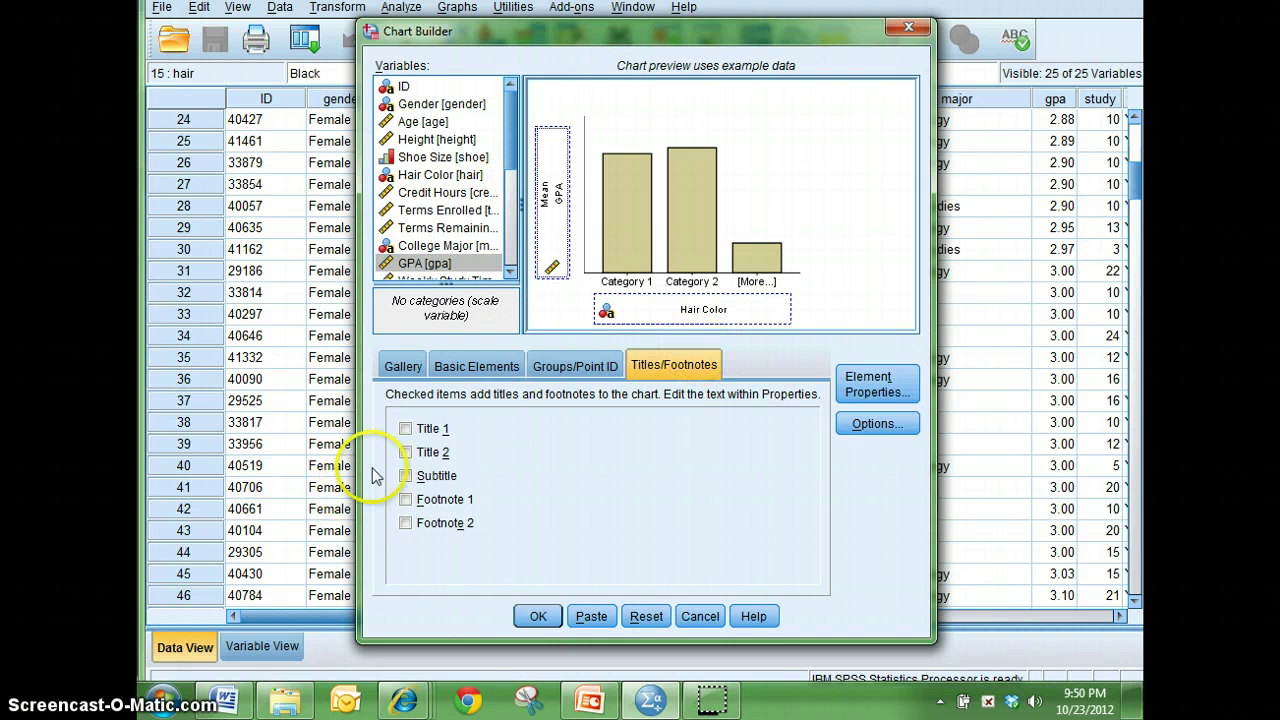
left_click(405, 428)
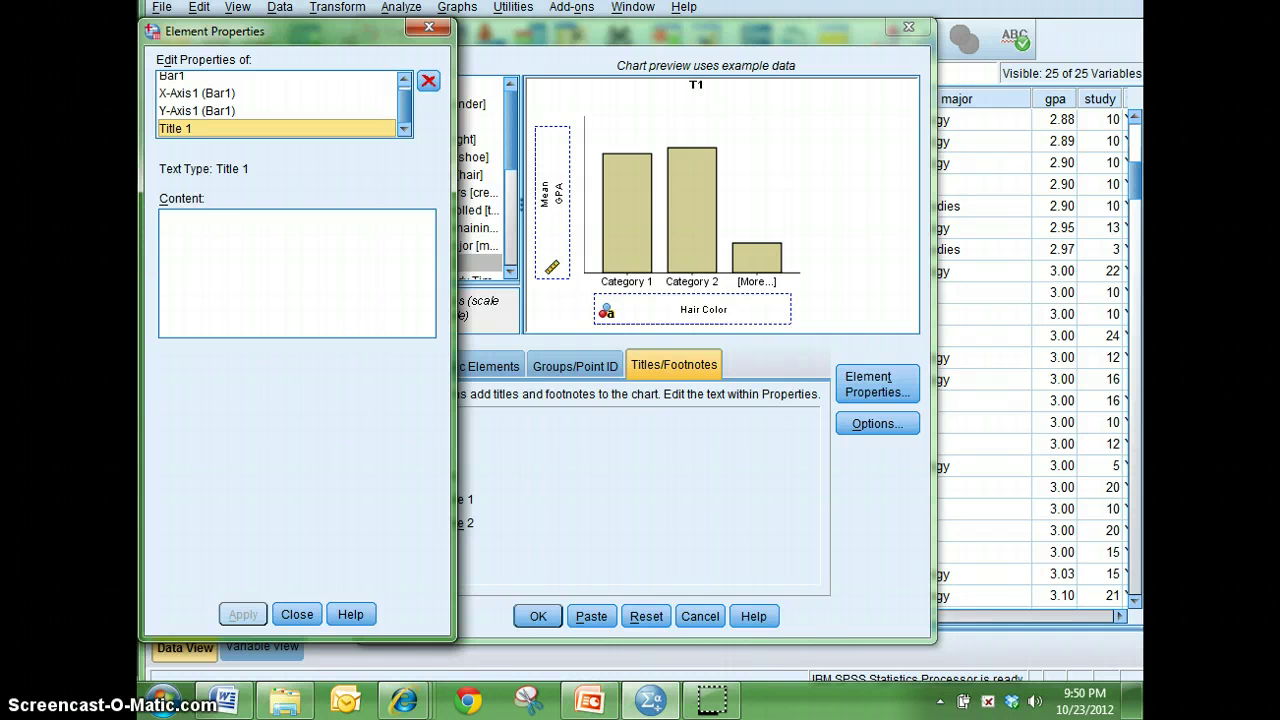
Enter the two-line title 'Hair Color and College GPA' / 'Is there a relationship?'
left_click(187, 249)
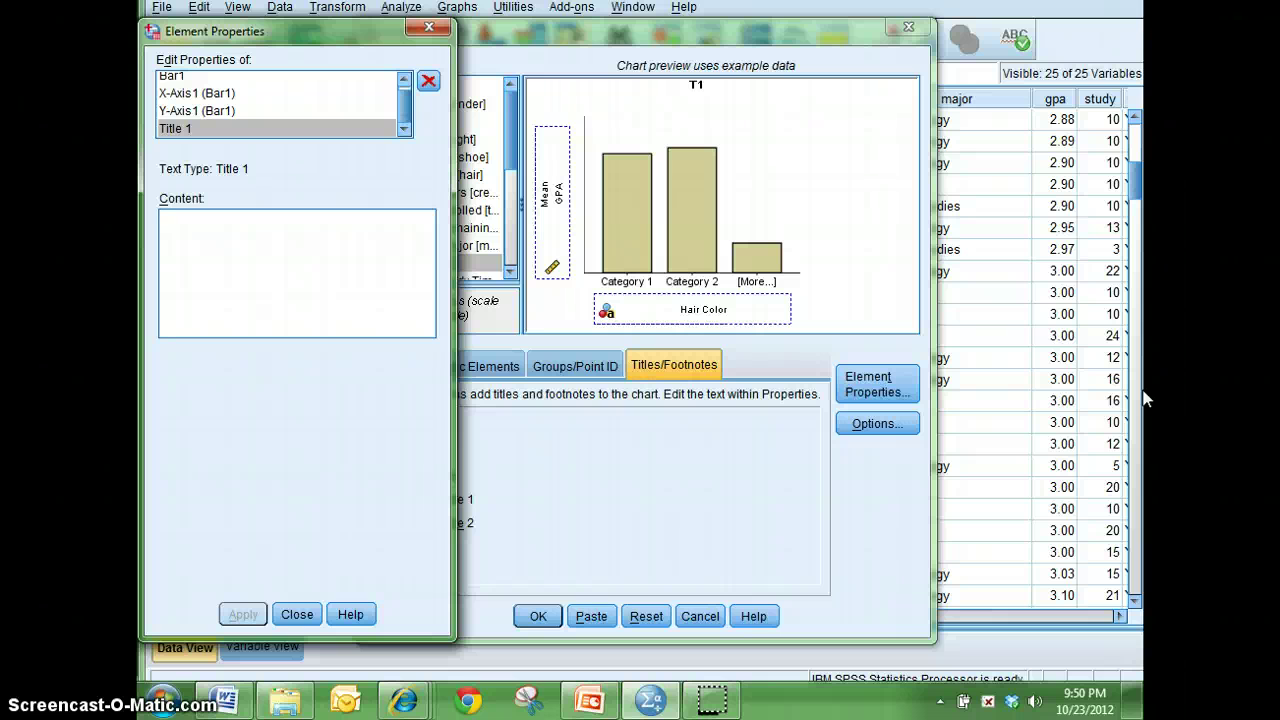
type("Hair")
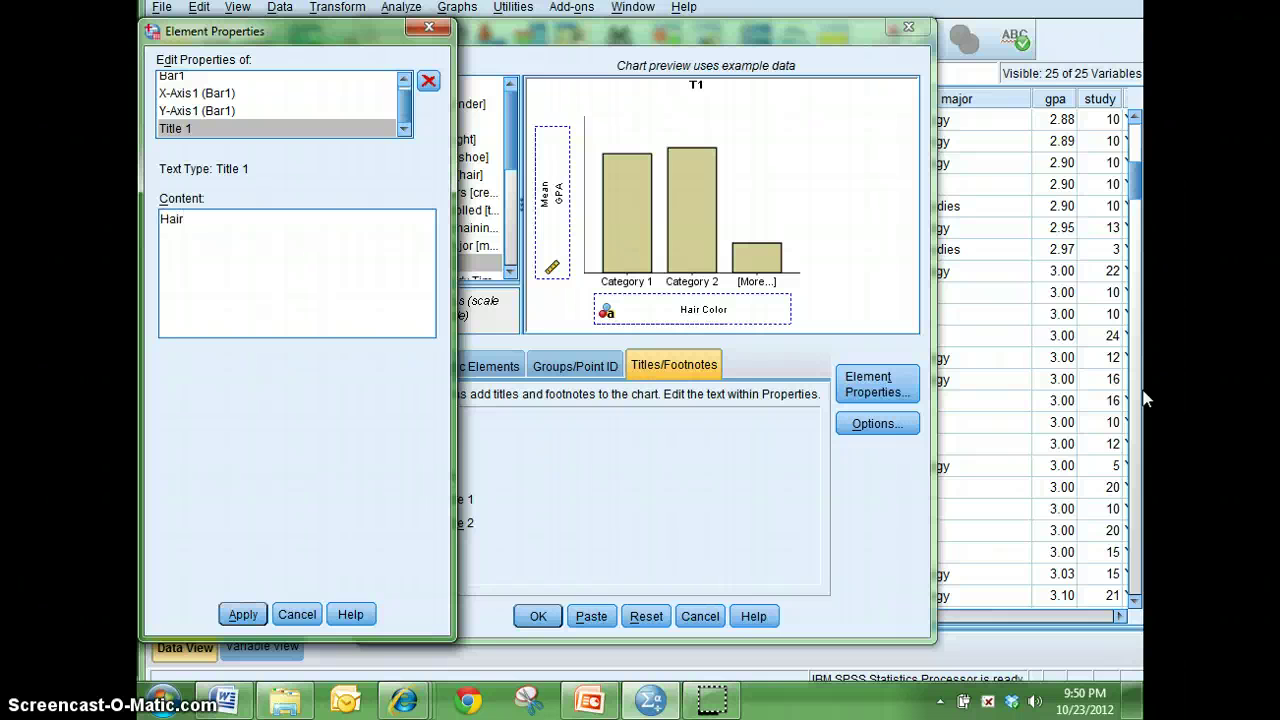
type(" Color and College GPA")
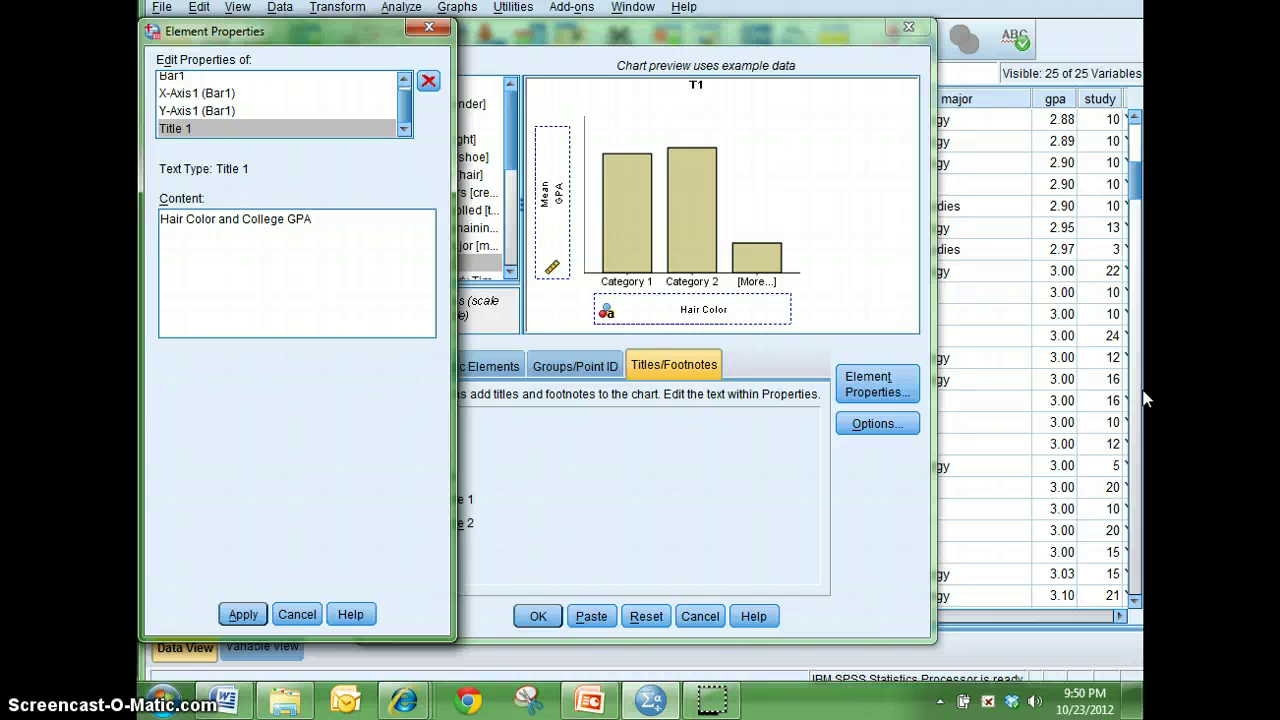
key("Return")
type("Is there a relationship?")
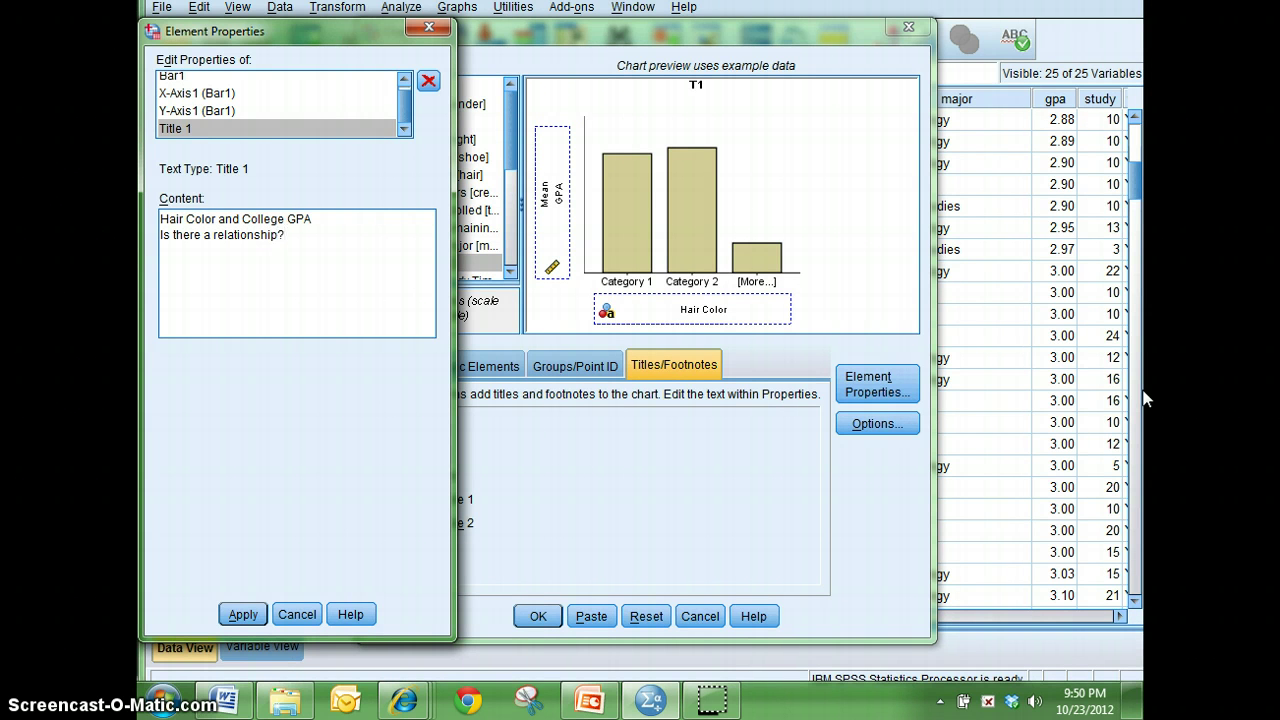
Apply the title and generate the bar chart in the output viewer
left_click(232, 614)
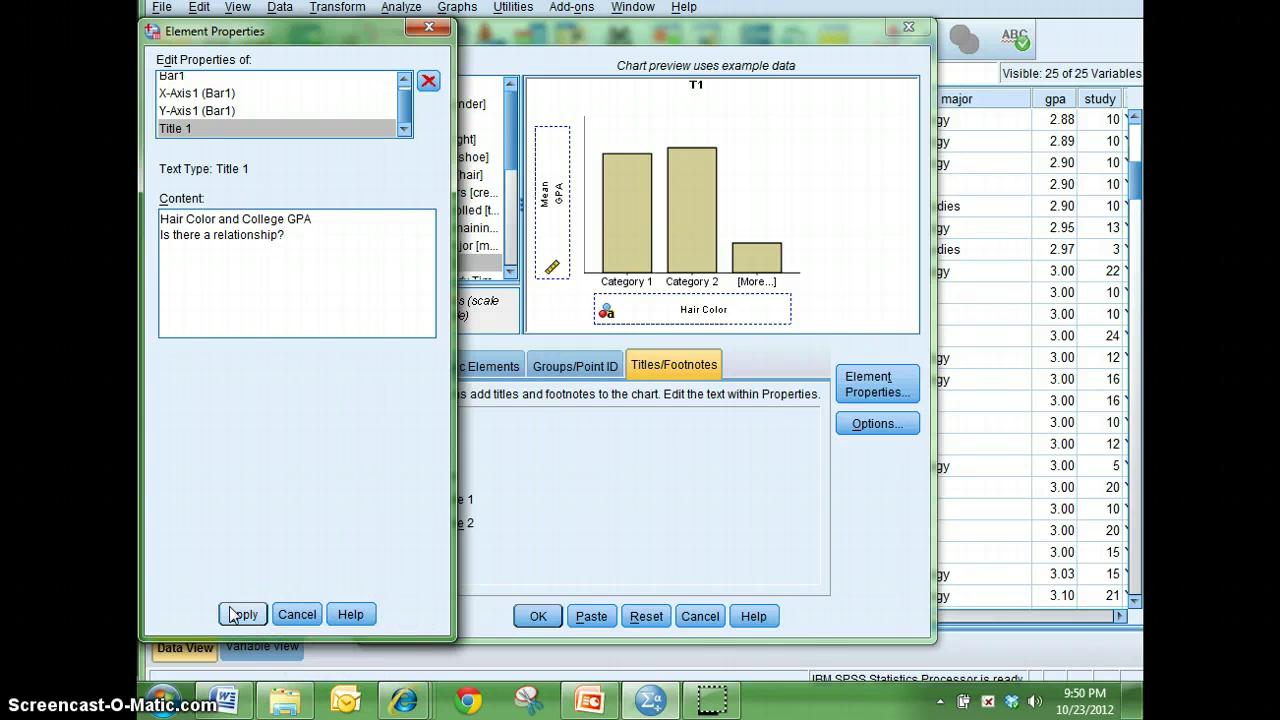
left_click(236, 614)
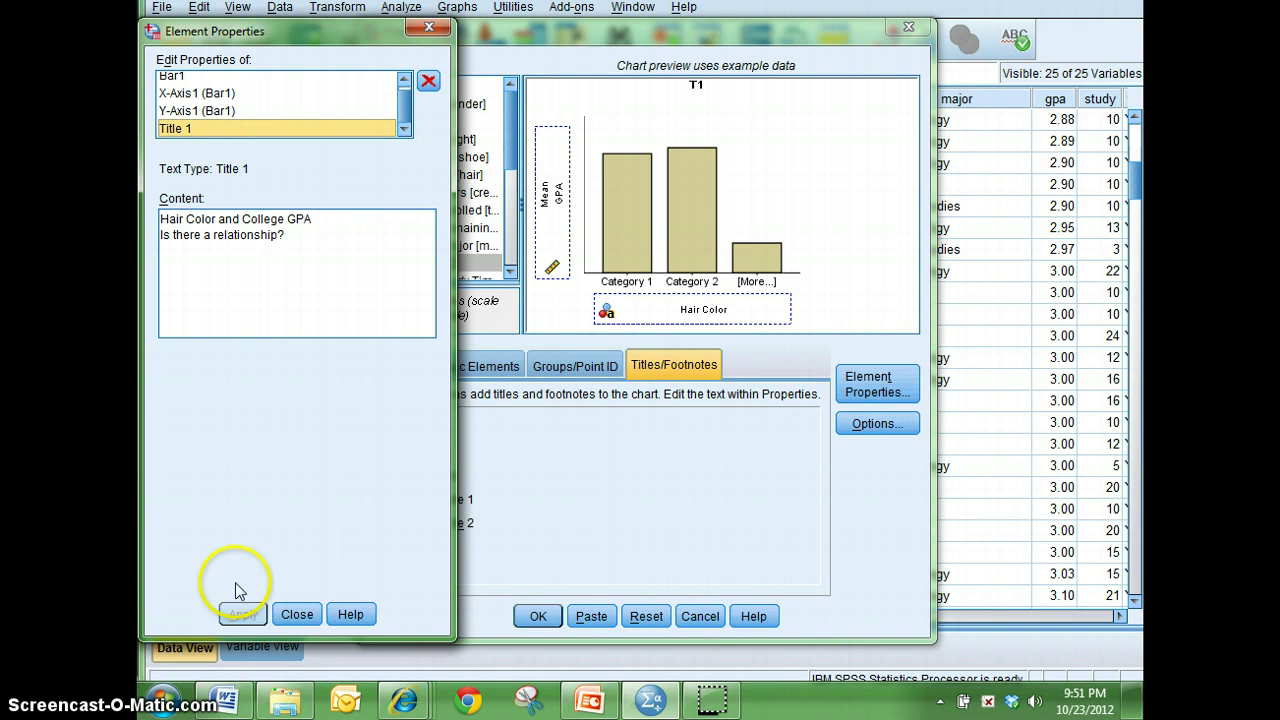
left_click(297, 614)
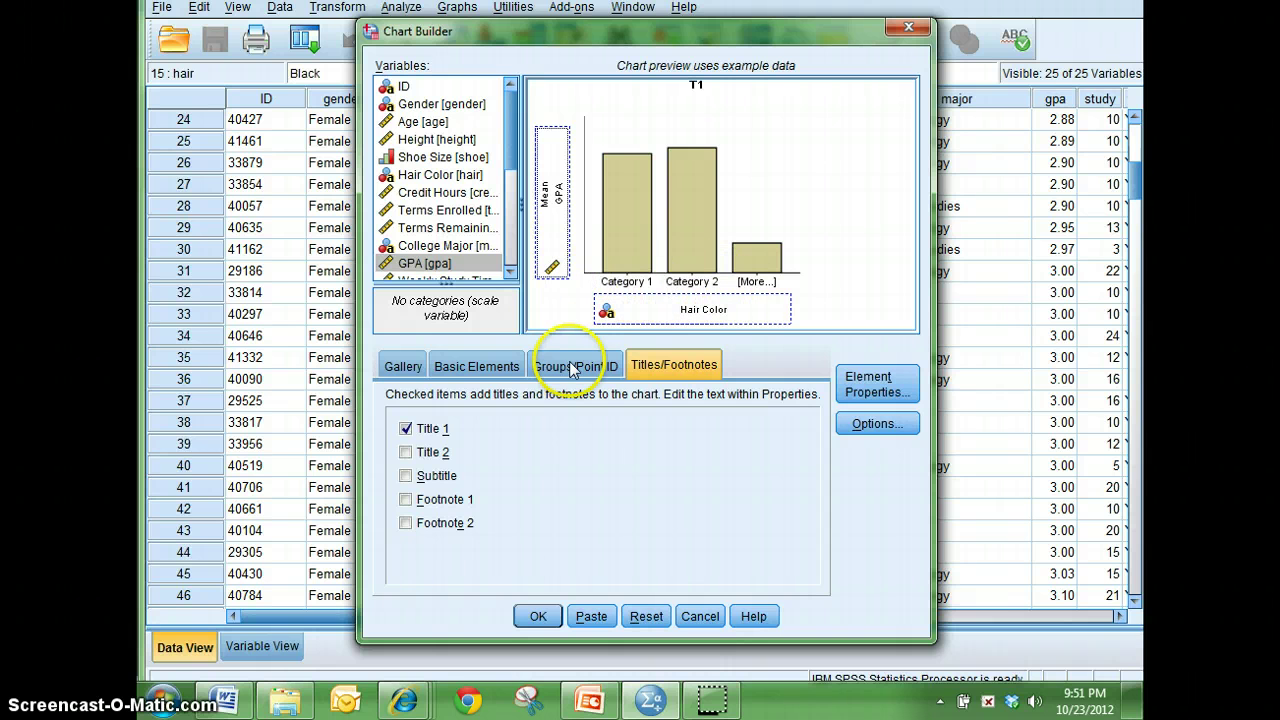
left_click(526, 620)
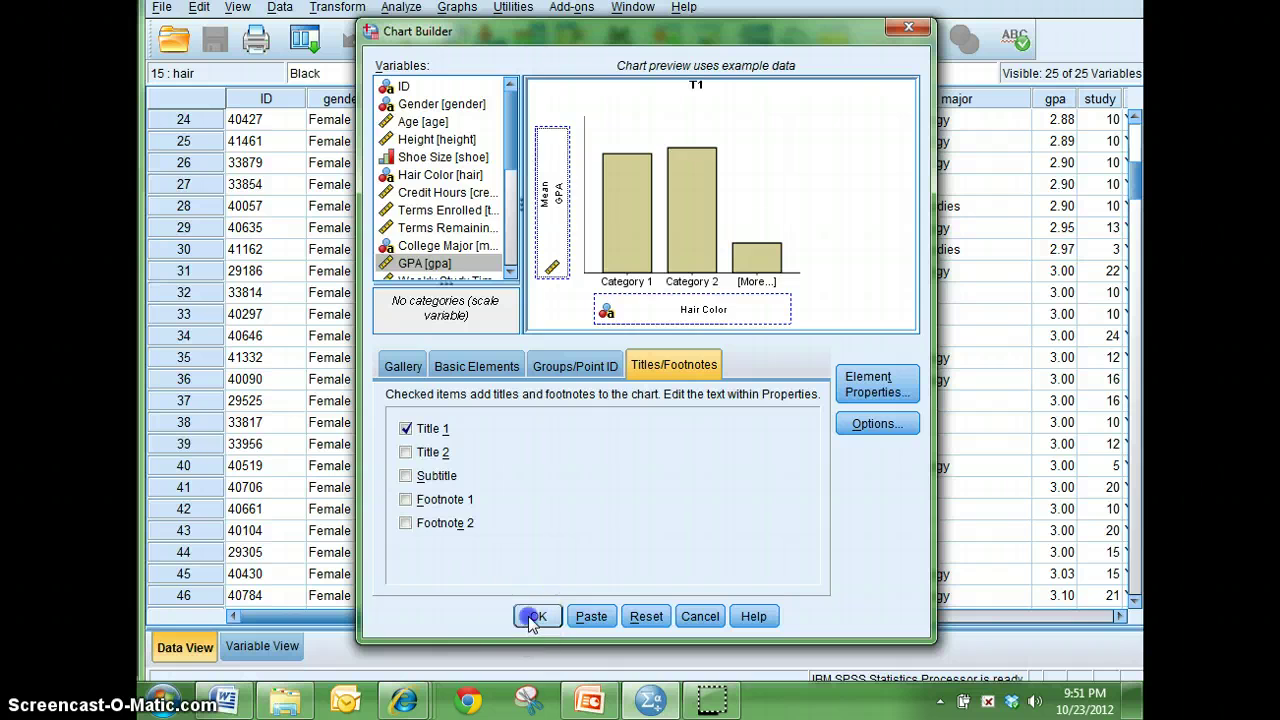
scroll(905, 455, "down", 5)
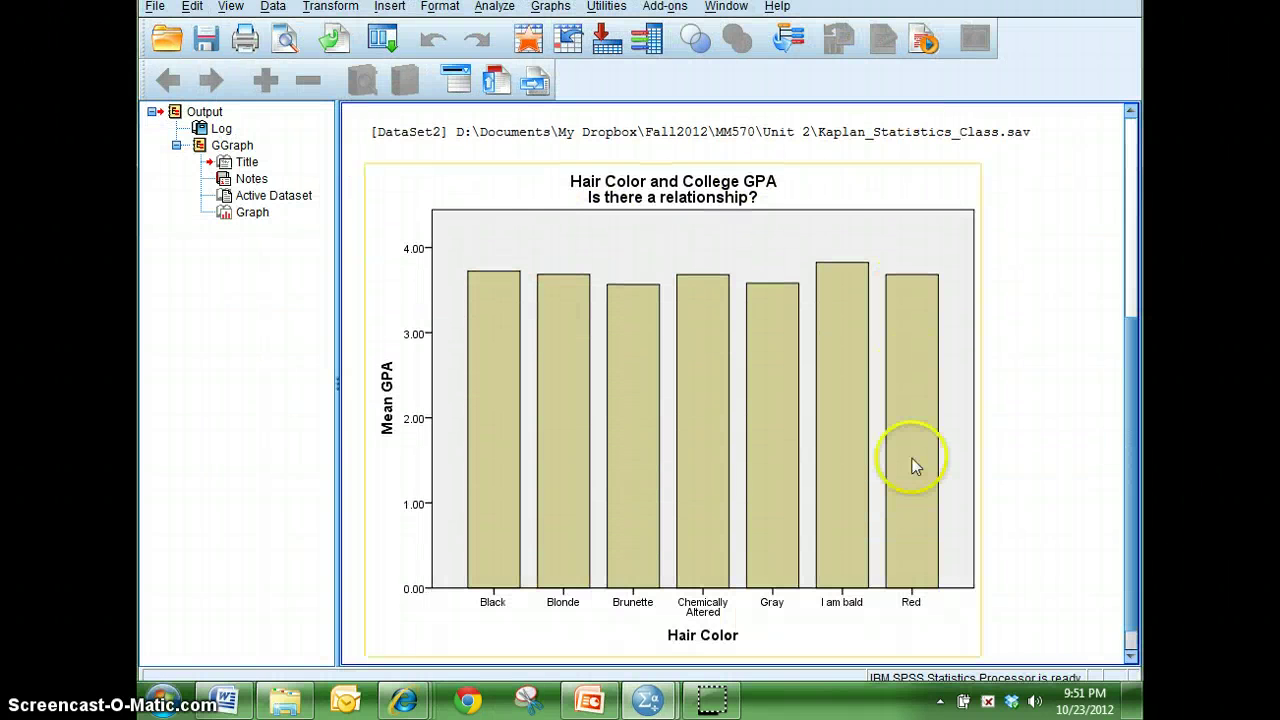
scroll(571, 466, "up", 2)
scroll(1090, 523, "down", 2)
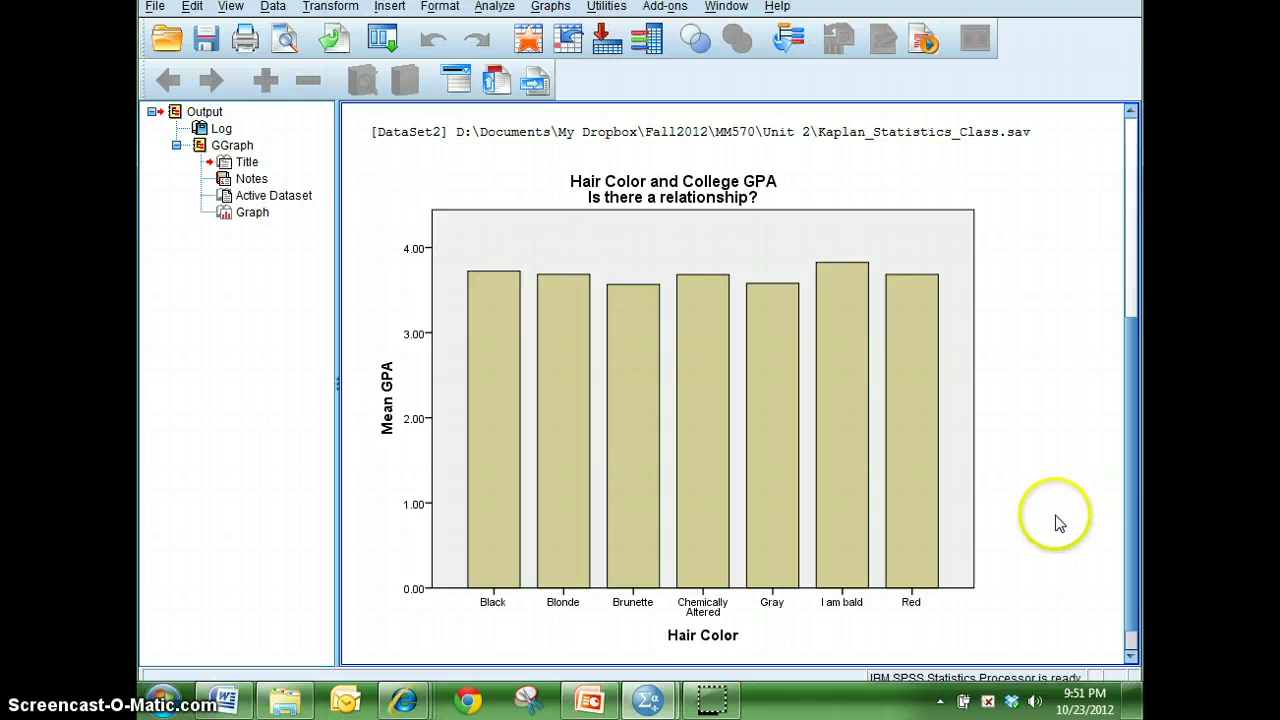
left_click(644, 652)
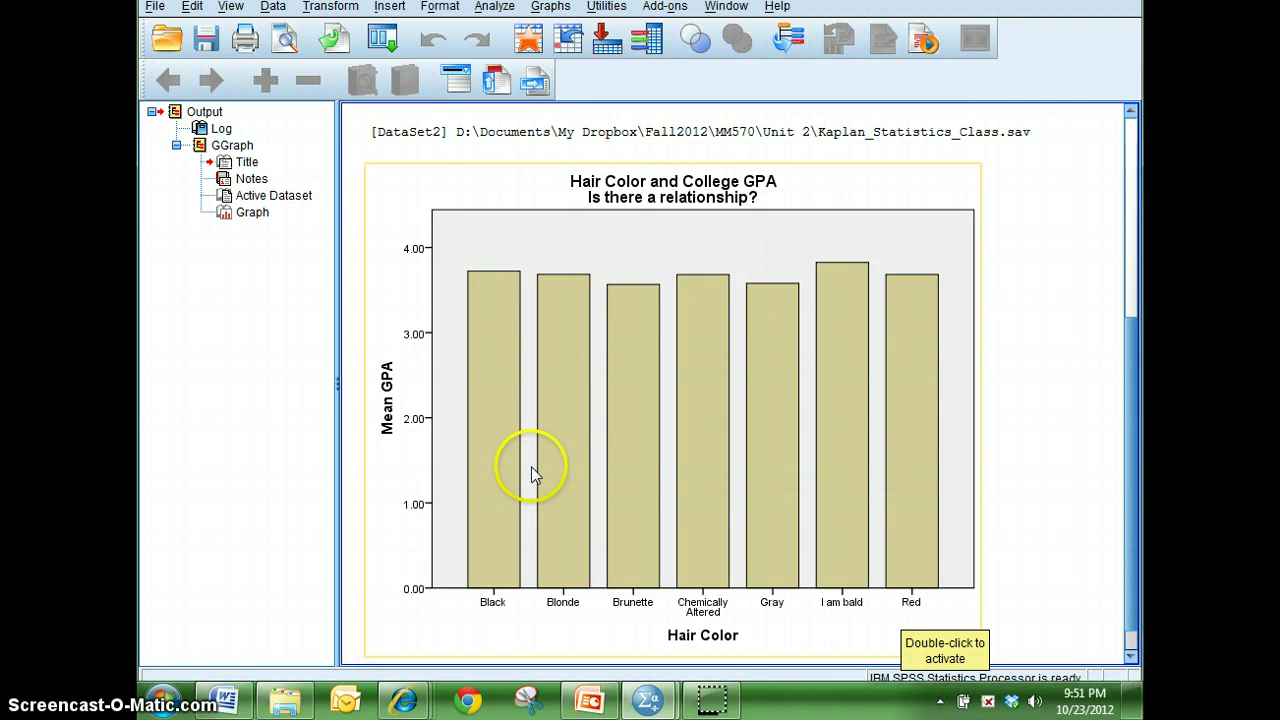
scroll(532, 478, "down", 1)
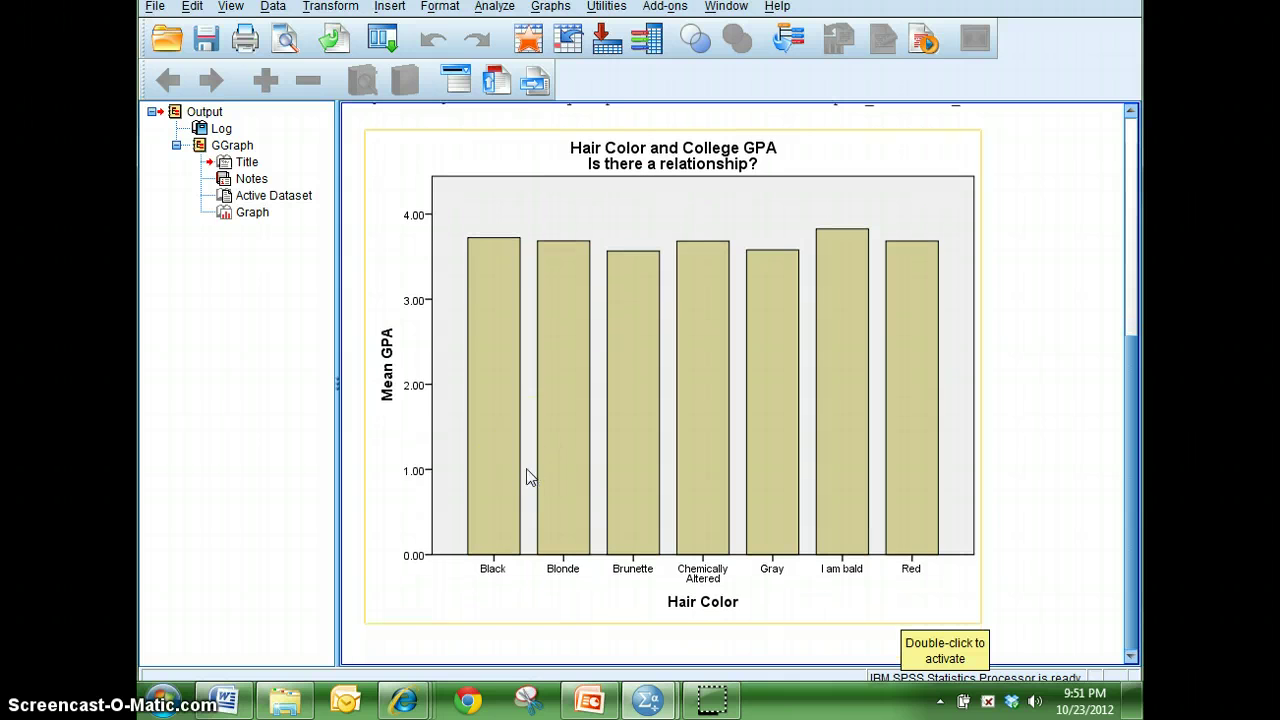
double_click(735, 500)
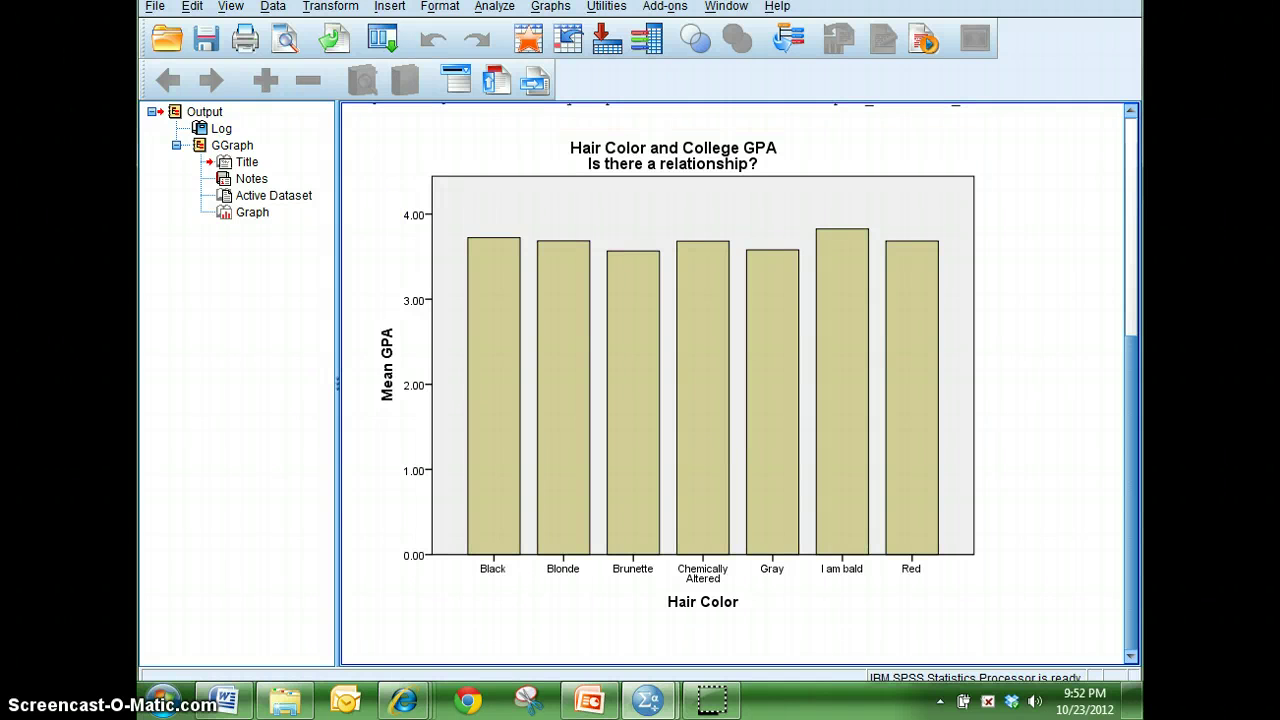